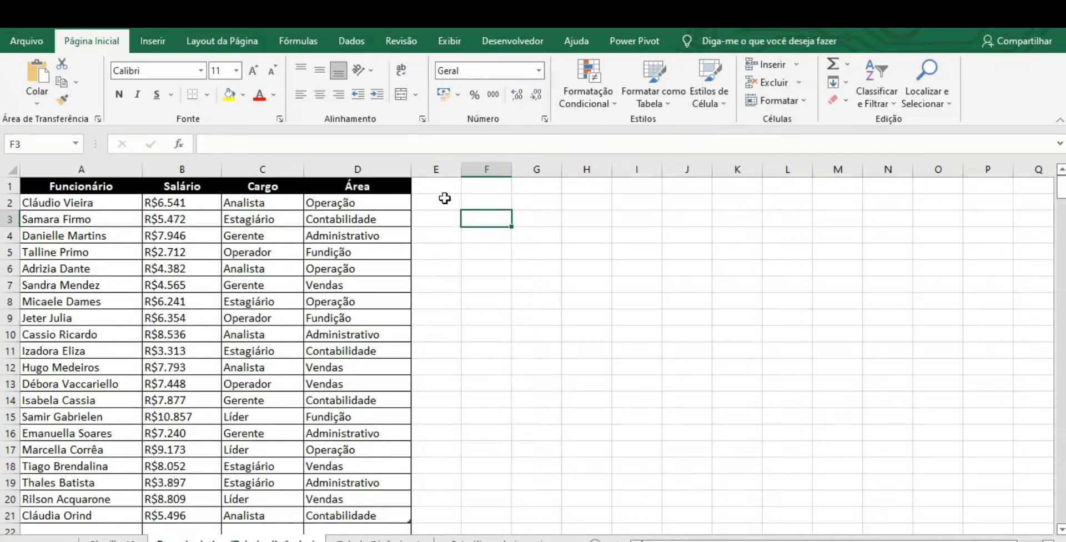
- Format the whole employee table, A1:D21, as a table with the style Branco, Estilo de Tabela Clara 8
click(119, 187)
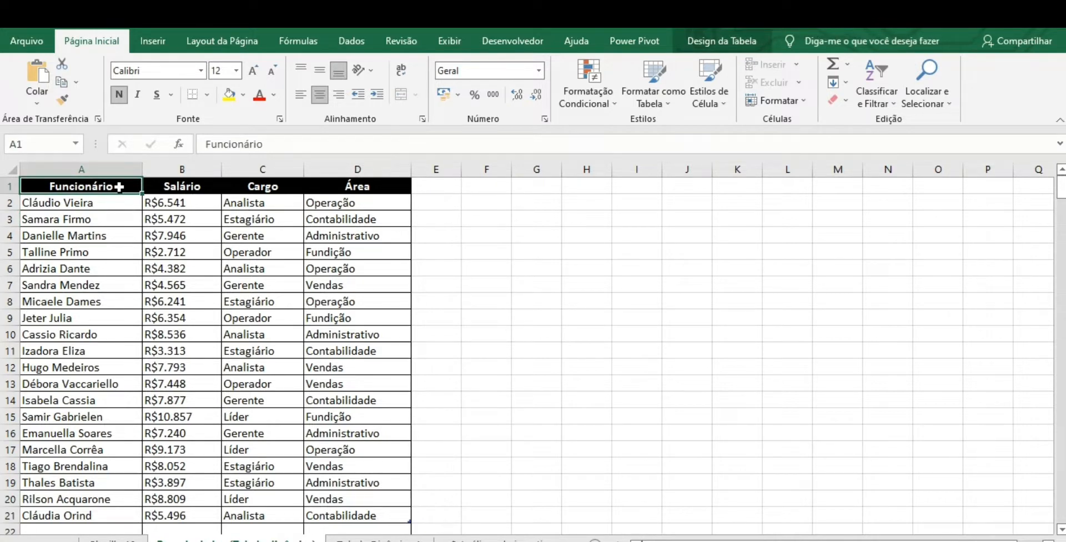
key(ctrl+a)
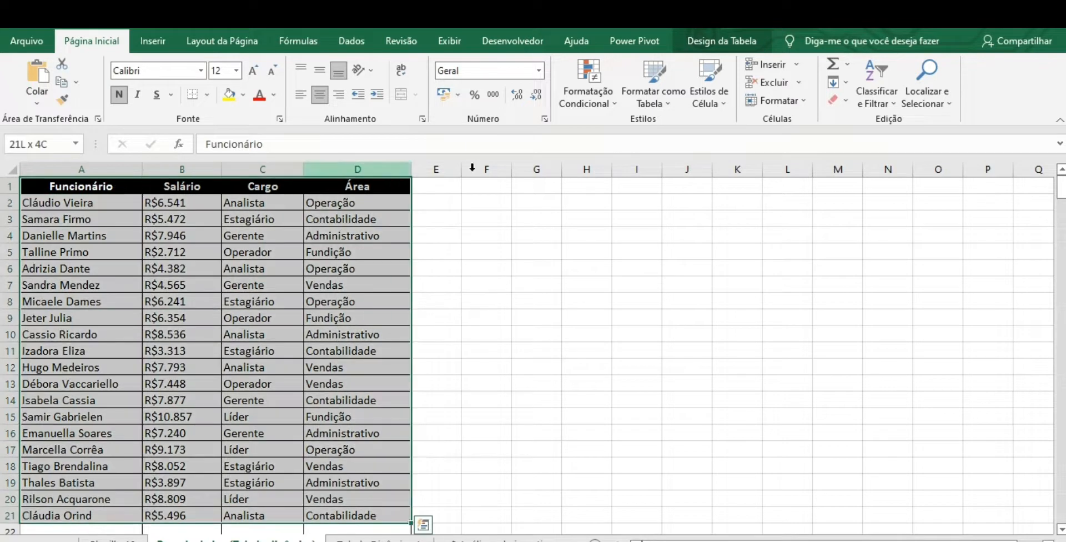
click(653, 84)
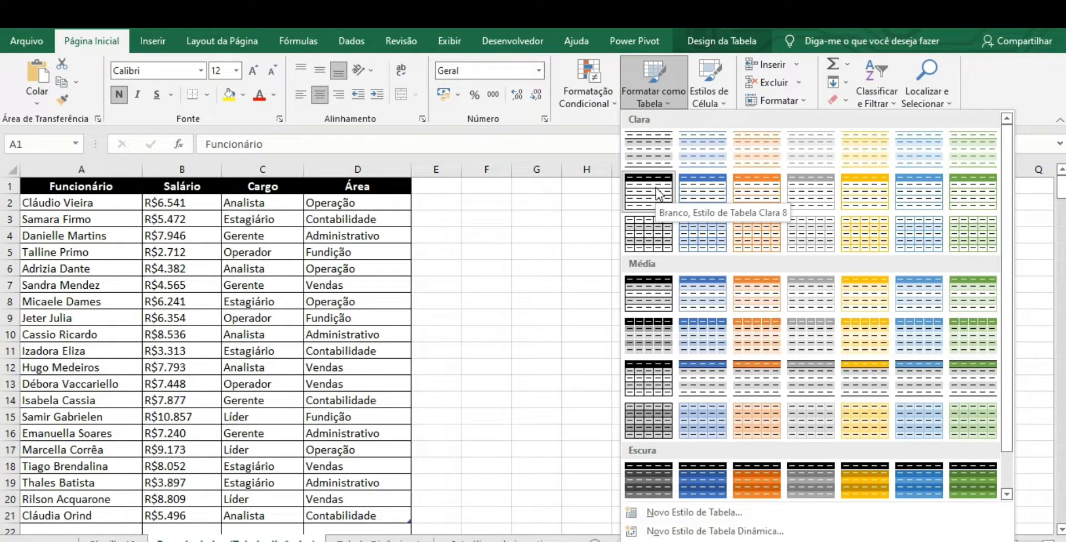
click(657, 190)
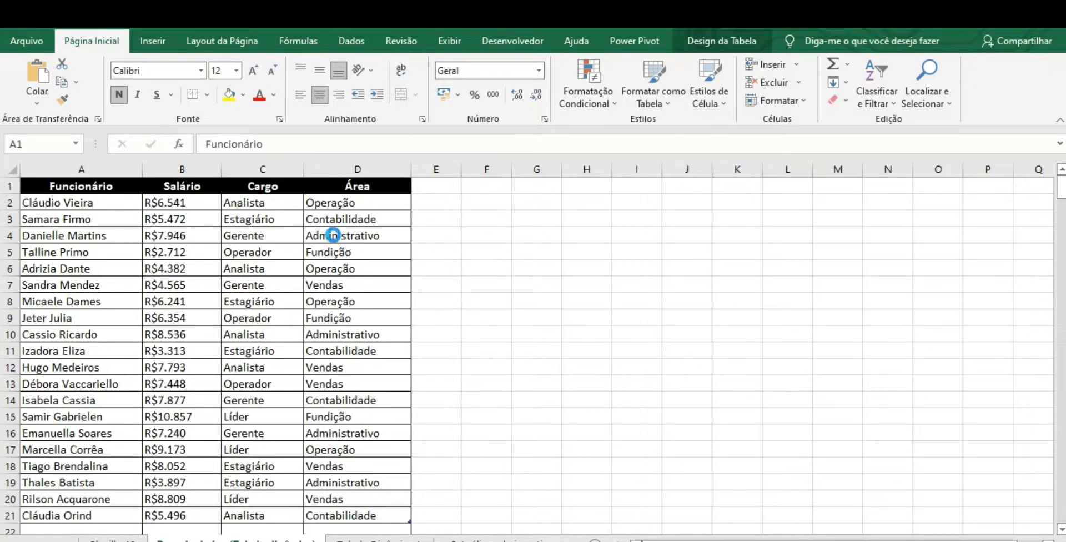
key(ctrl+a)
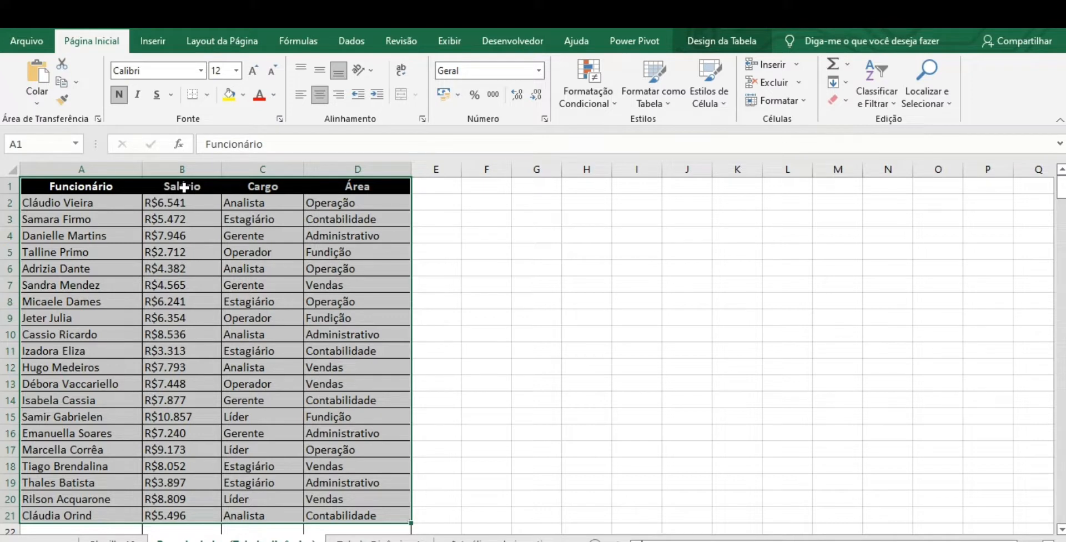
click(515, 250)
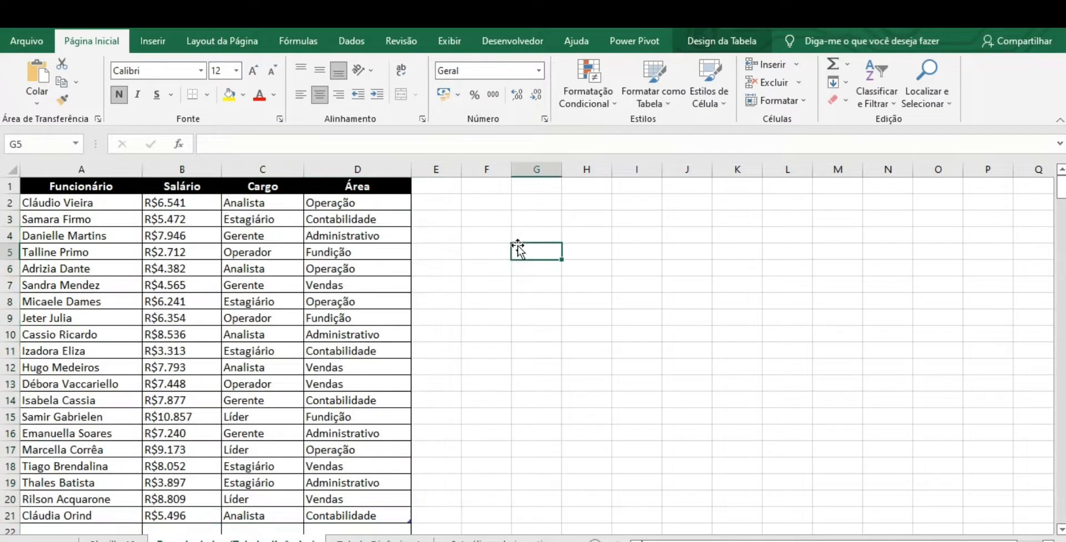
- Toggle the filter buttons on the table's header row several times, leaving them turned on
click(99, 190)
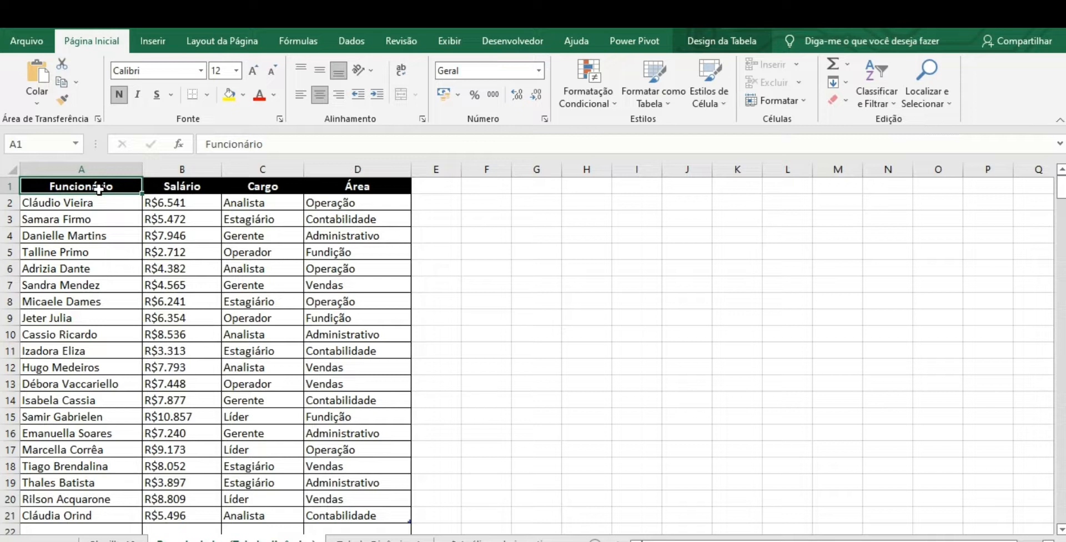
key(ctrl+shift+l)
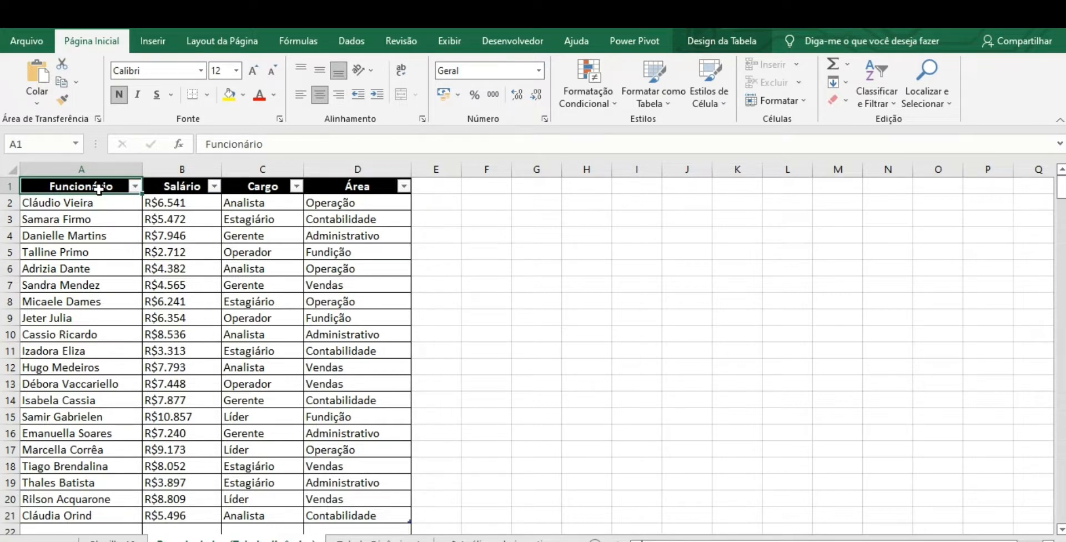
key(ctrl+shift+l)
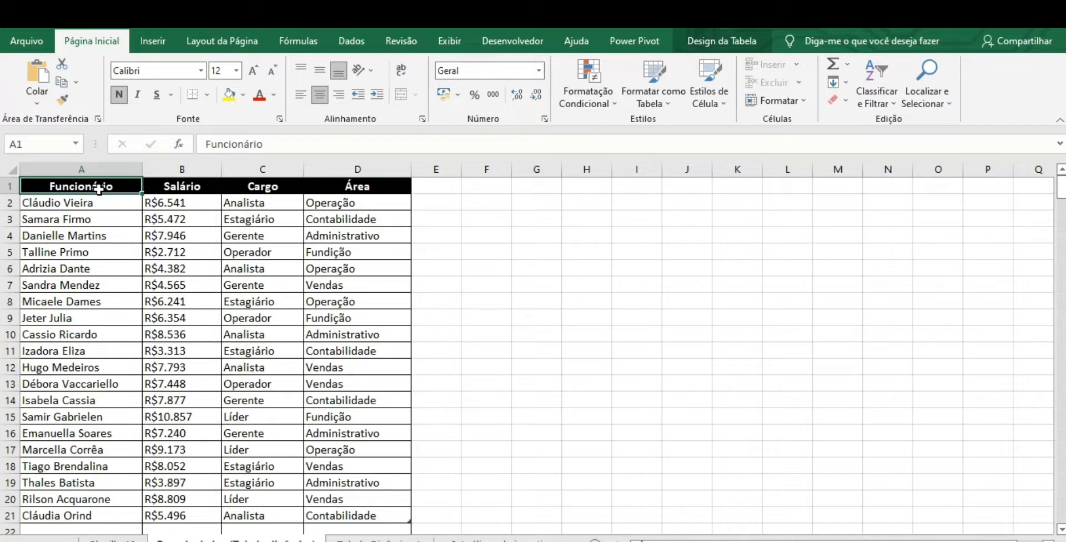
key(ctrl+shift+l)
key(ctrl+shift+l)
key(ctrl+shift+l)
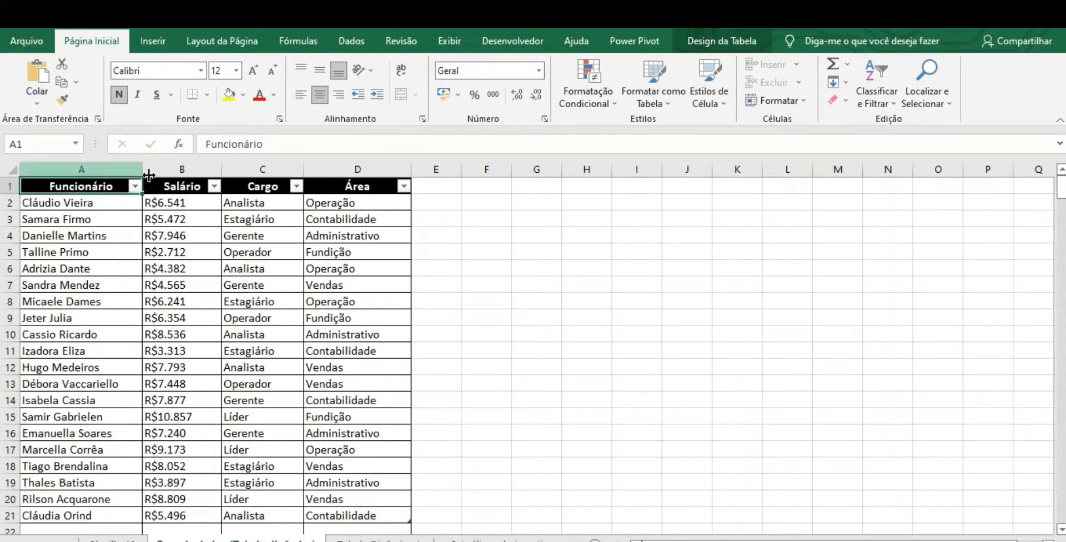
- Insert slicers for the Funcionário, Salário, Cargo and Área fields of the table
click(708, 35)
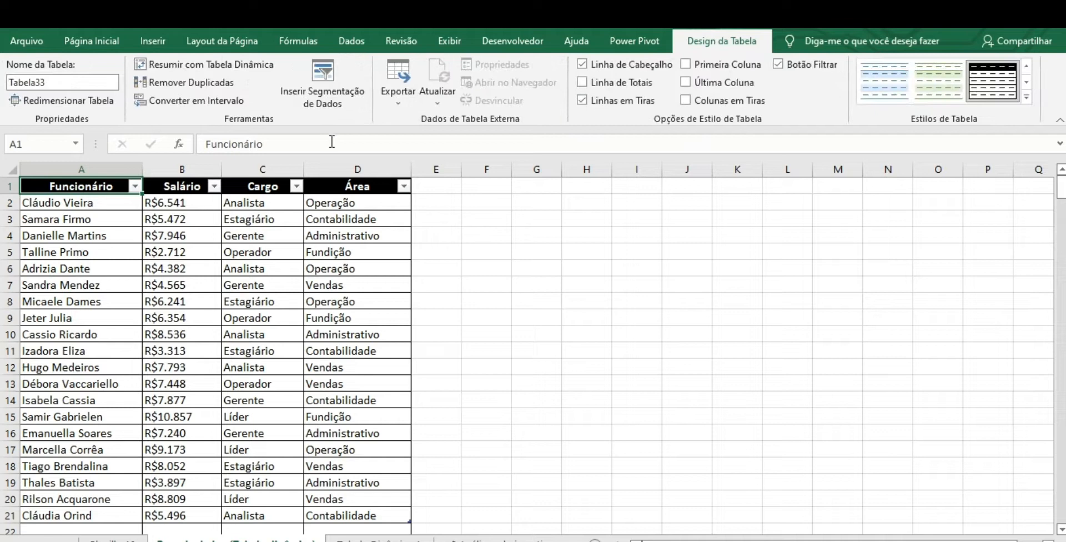
click(342, 89)
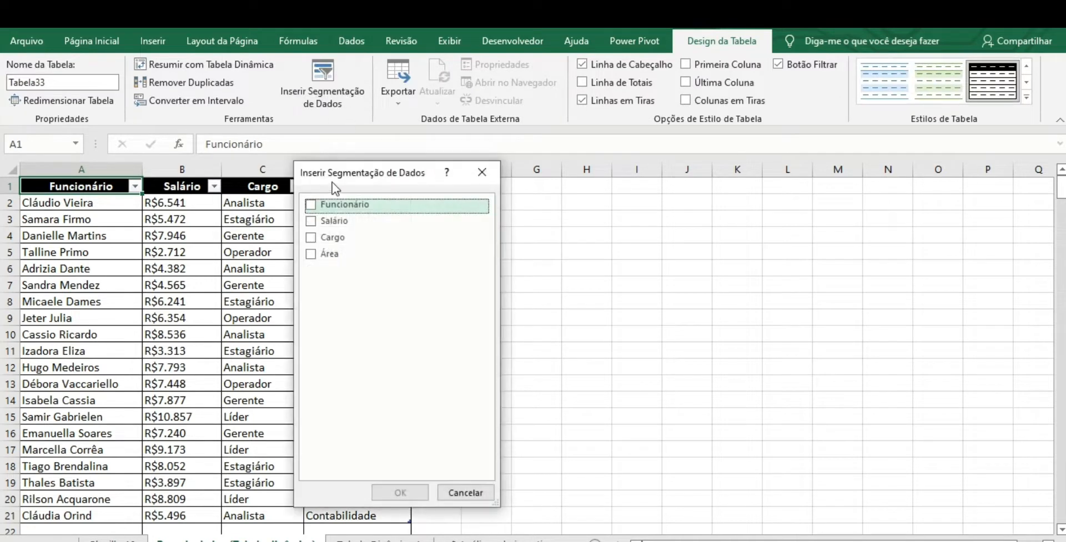
click(311, 205)
click(312, 220)
click(310, 236)
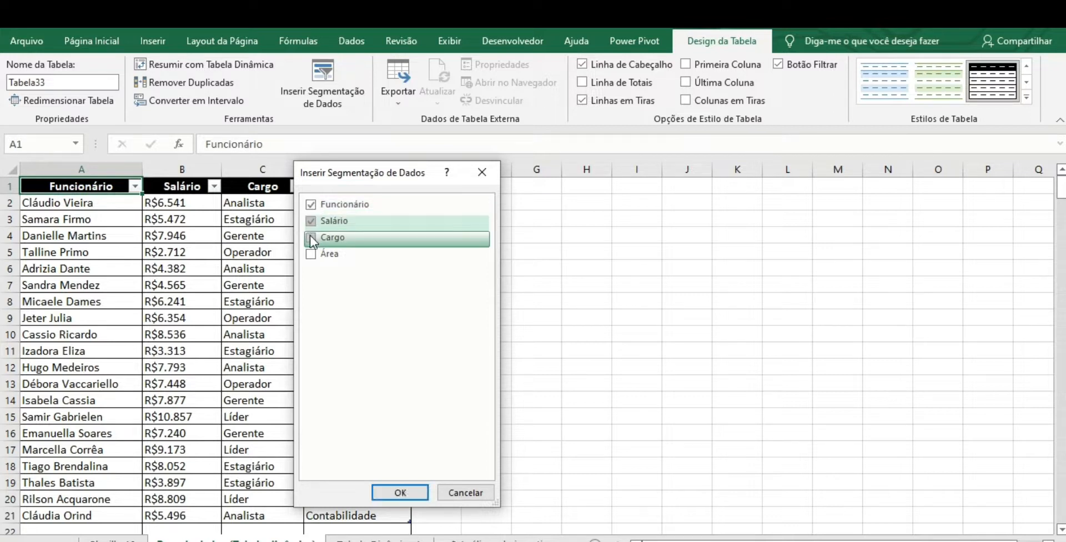
click(312, 253)
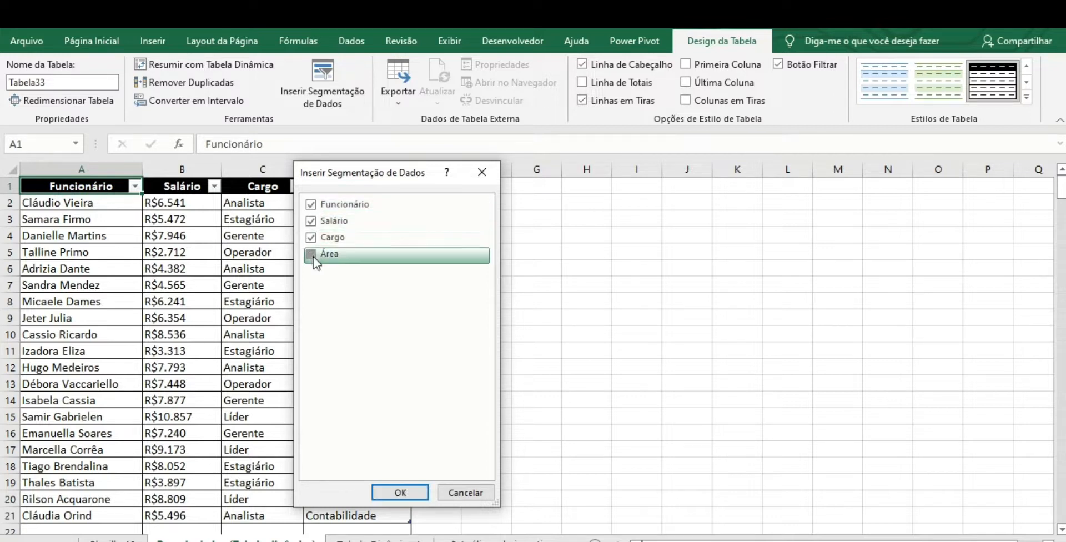
click(411, 493)
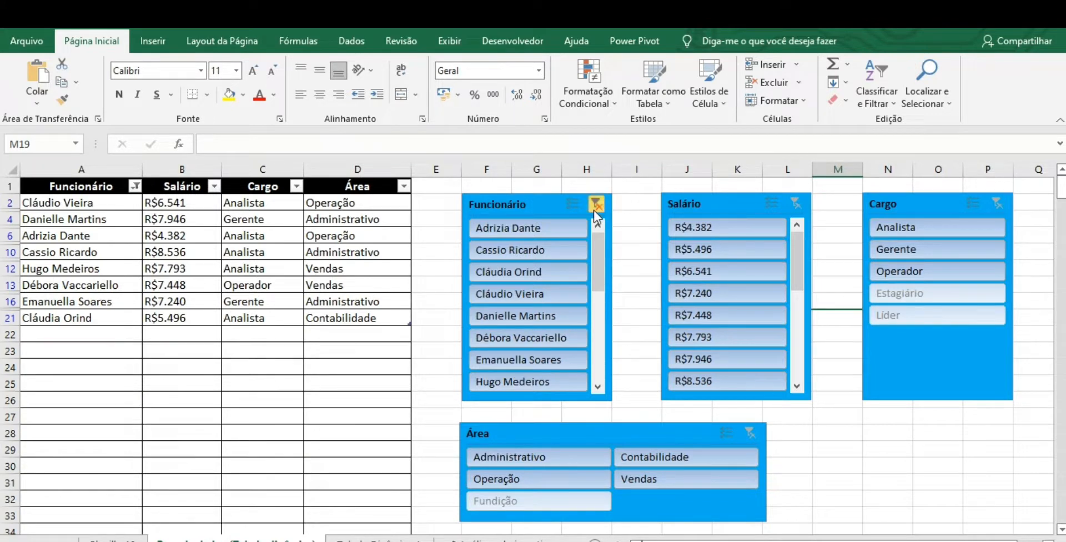
- Filter the table to Contabilidade with the Área slicer and clear that filter again
click(651, 464)
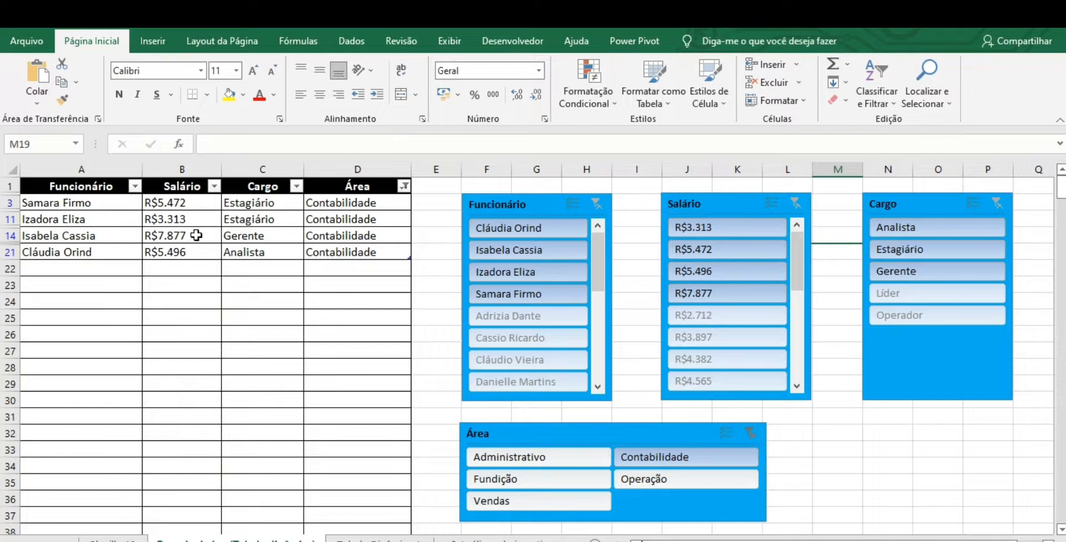
click(754, 436)
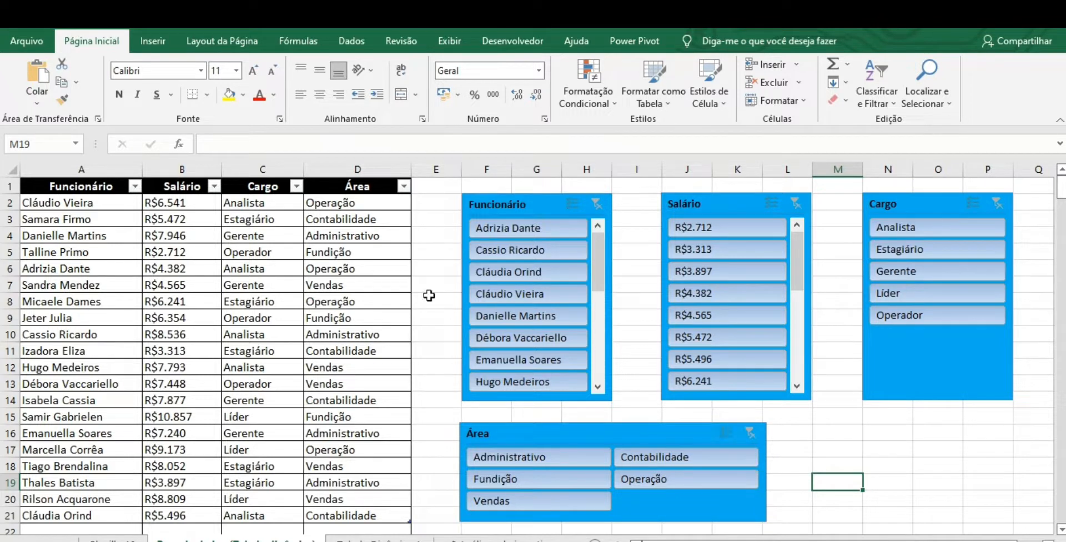
- Create a pivot table from the whole employee table on a new worksheet and select its empty report area
click(101, 187)
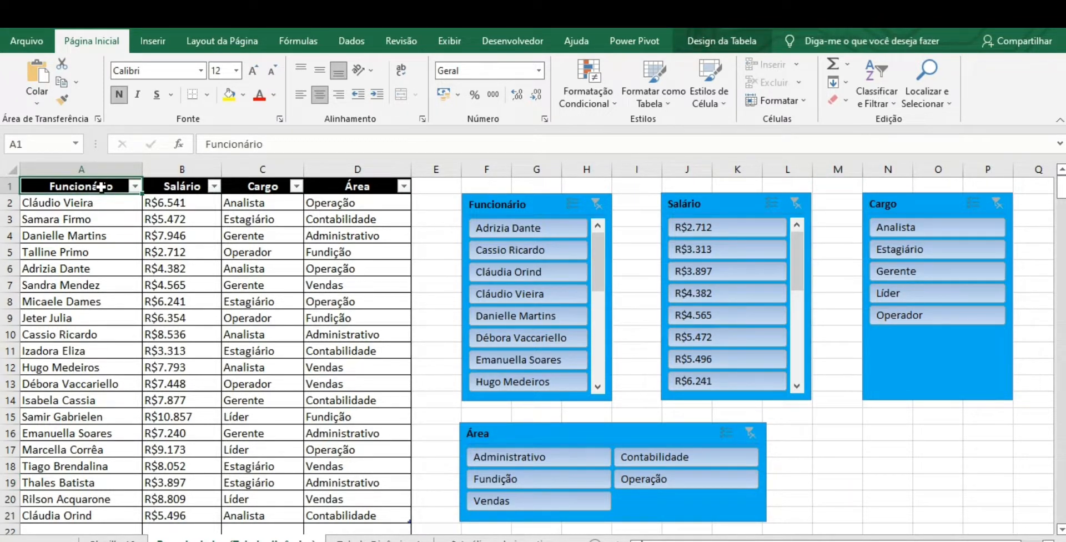
key(ctrl+a)
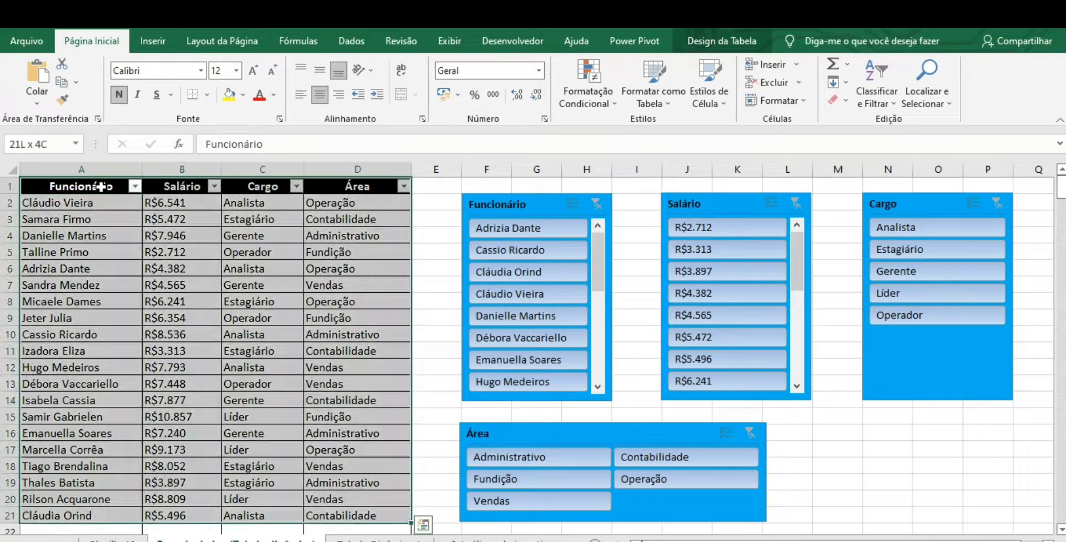
click(155, 41)
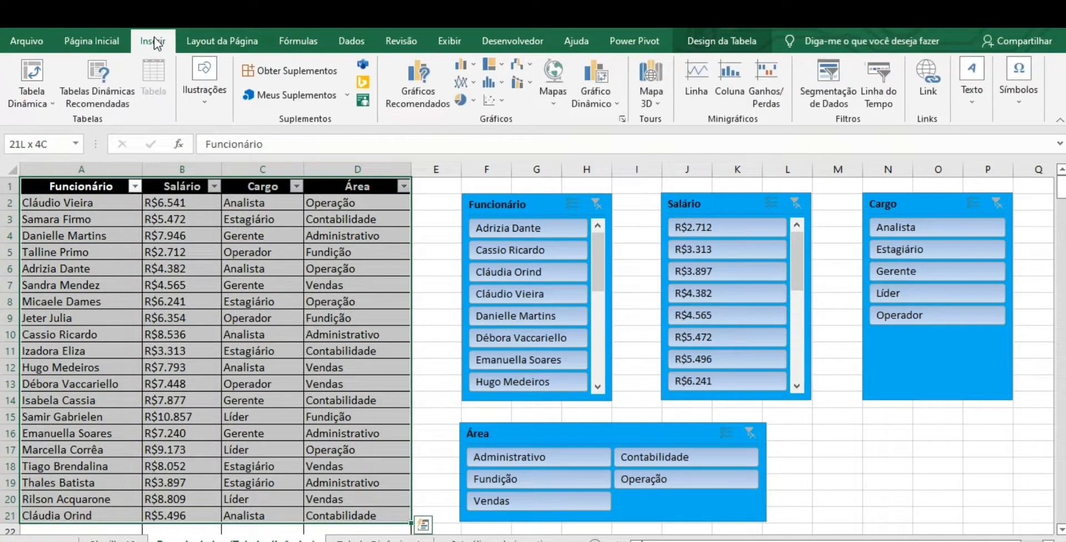
click(39, 75)
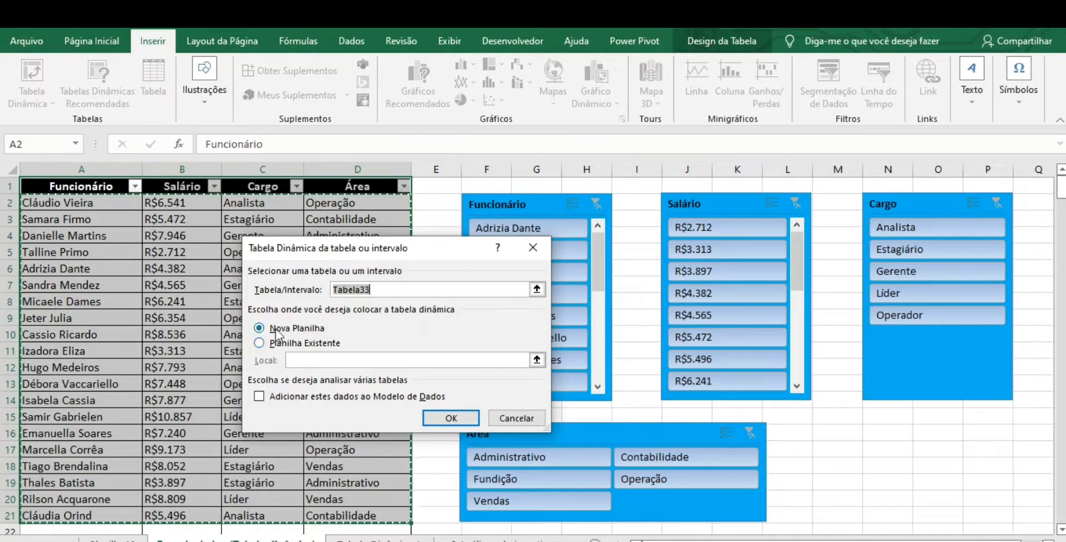
click(447, 423)
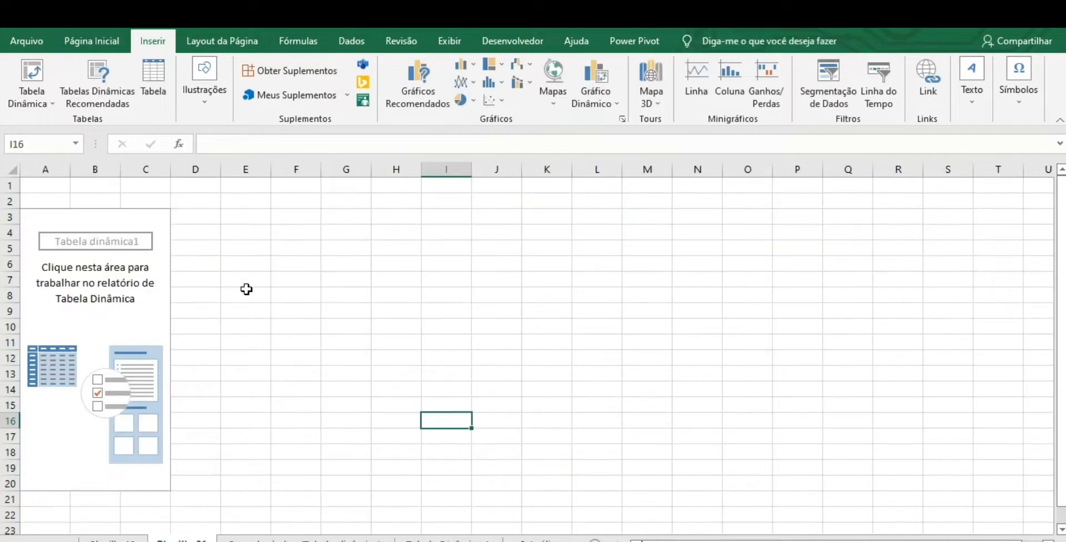
click(153, 291)
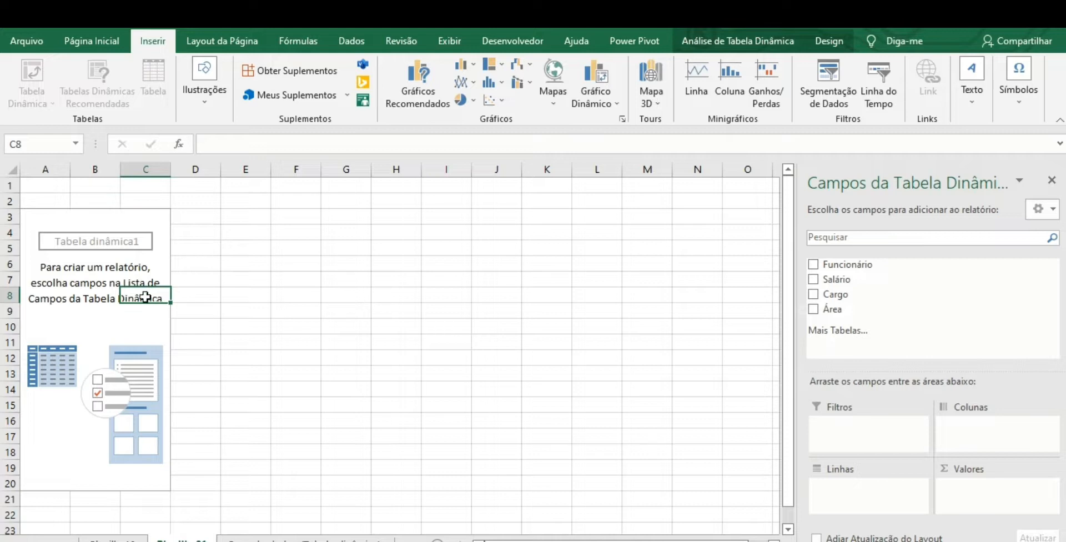
click(100, 245)
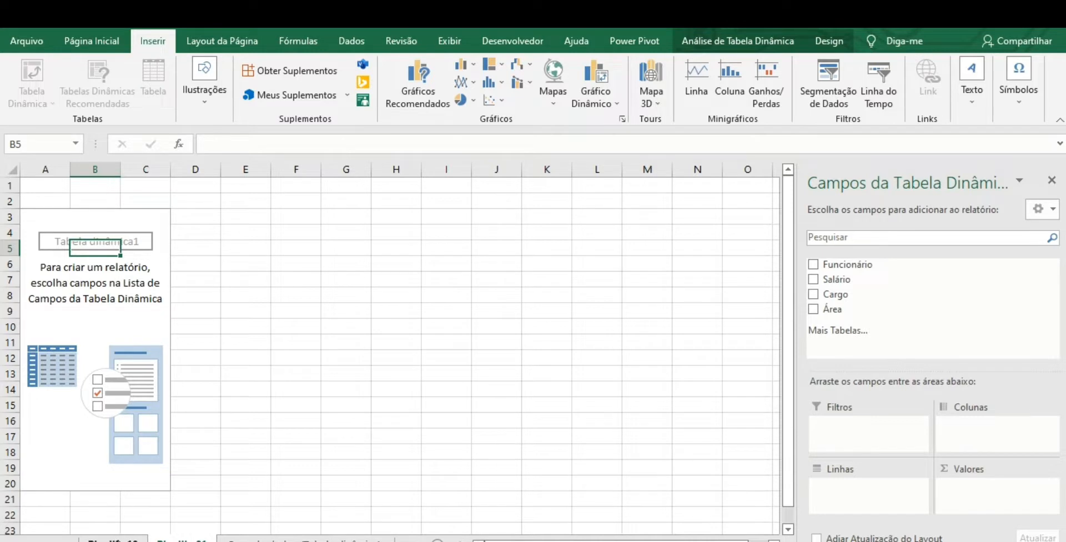
- View the source data worksheet and return to the new pivot table worksheet
click(113, 539)
click(209, 540)
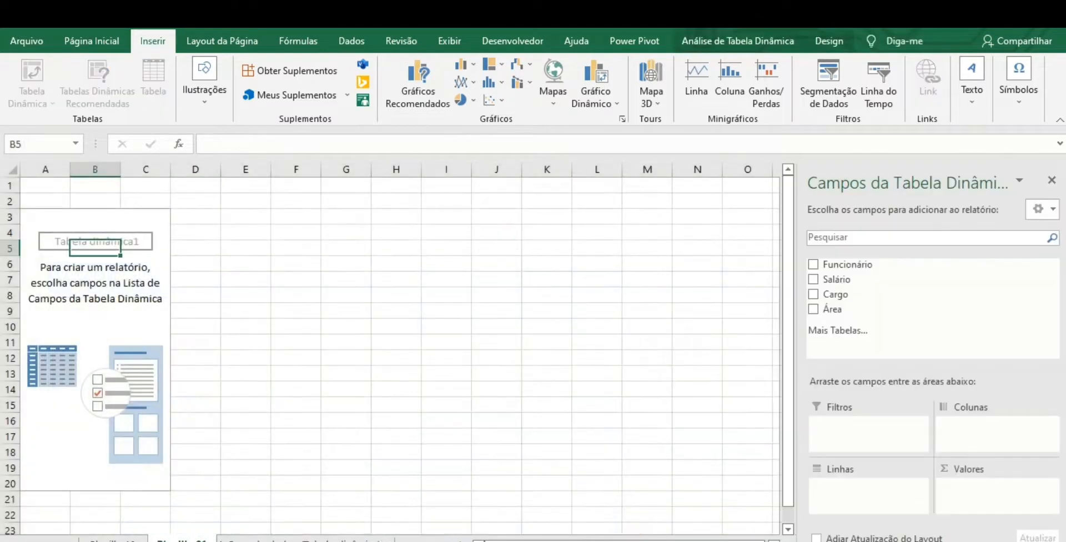
click(307, 540)
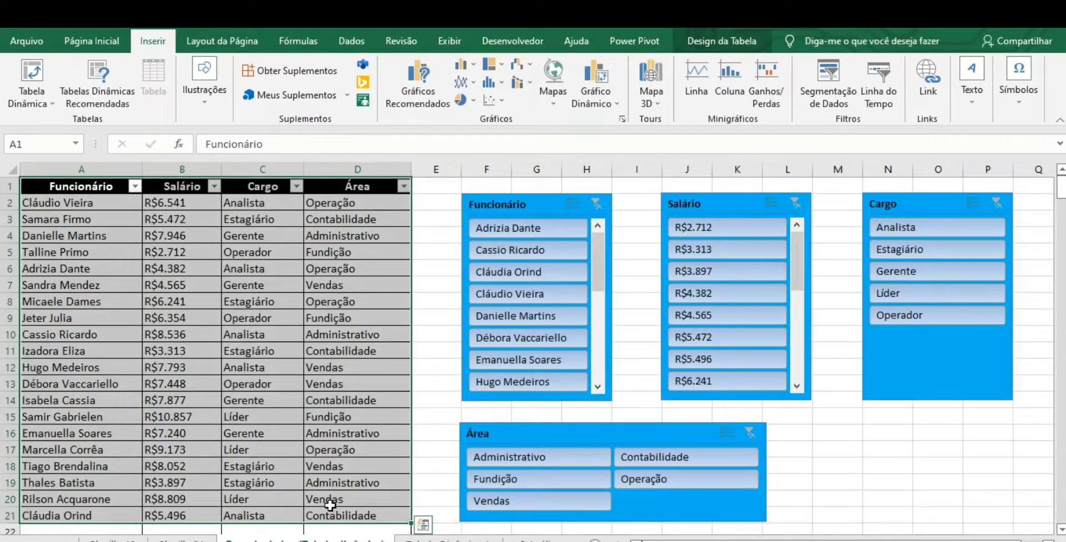
click(183, 540)
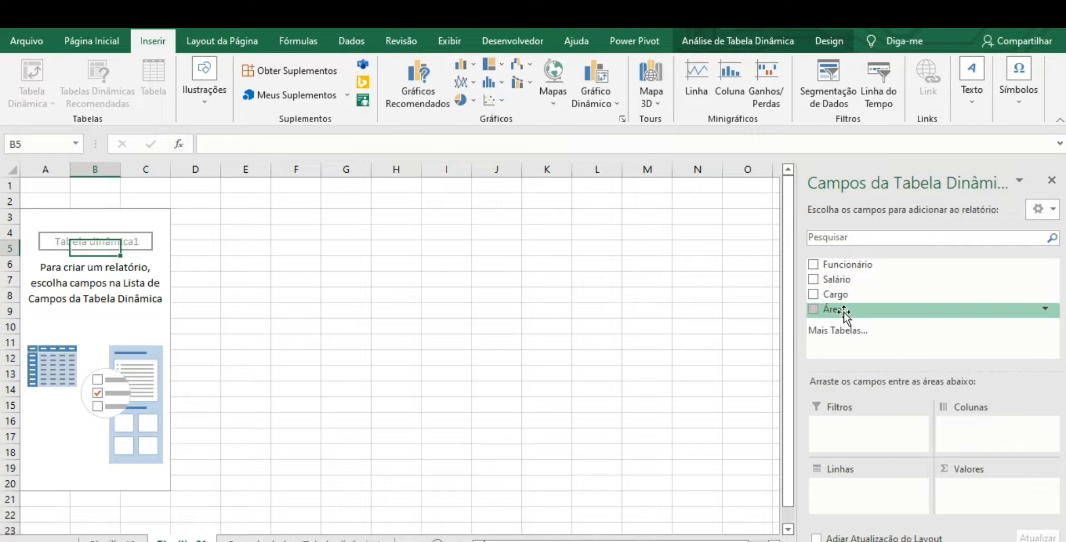
- Lay out the pivot table with Funcionário as rows, the sum of Salário as values and Cargo as columns
drag(854, 262, 845, 488)
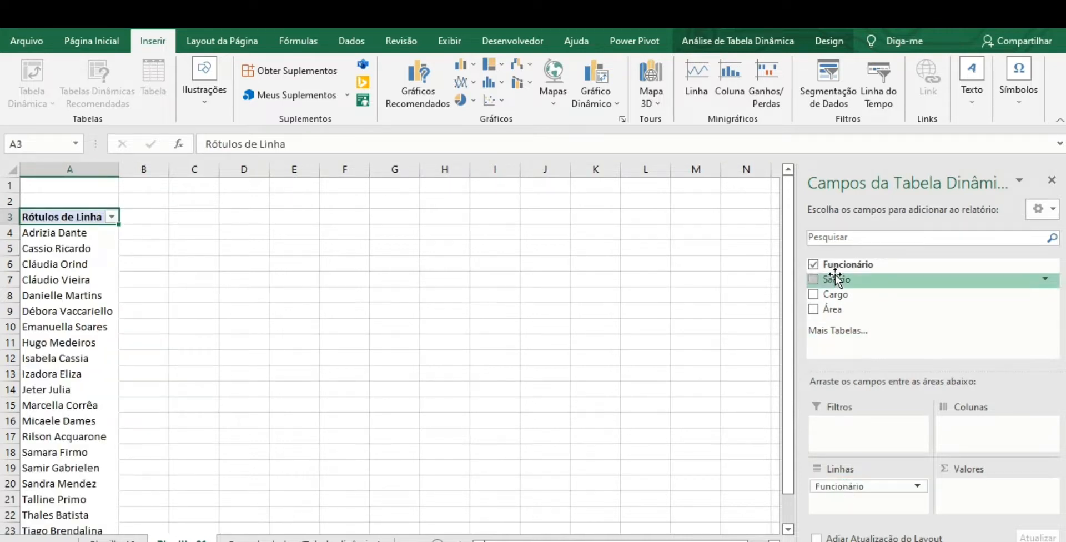
drag(839, 285, 961, 494)
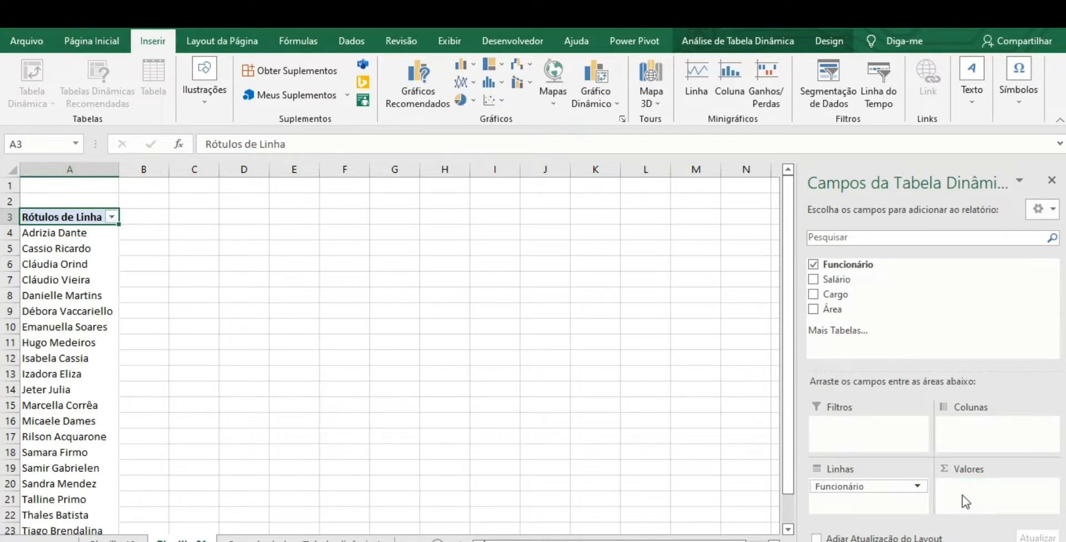
drag(874, 291, 955, 421)
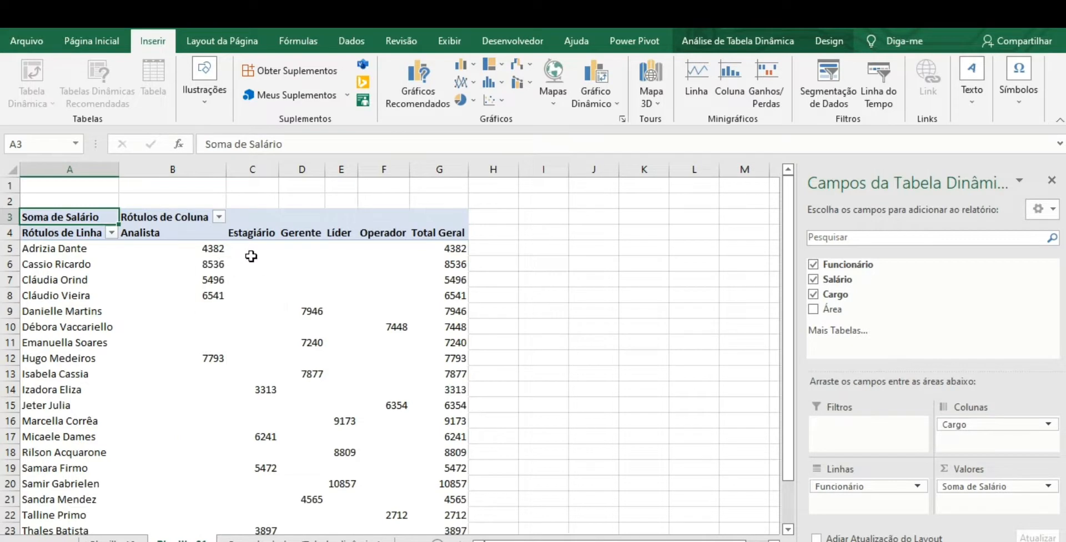
- Nest Cargo and Área beneath Funcionário in the pivot table's rows and close the field list
drag(1011, 425, 888, 502)
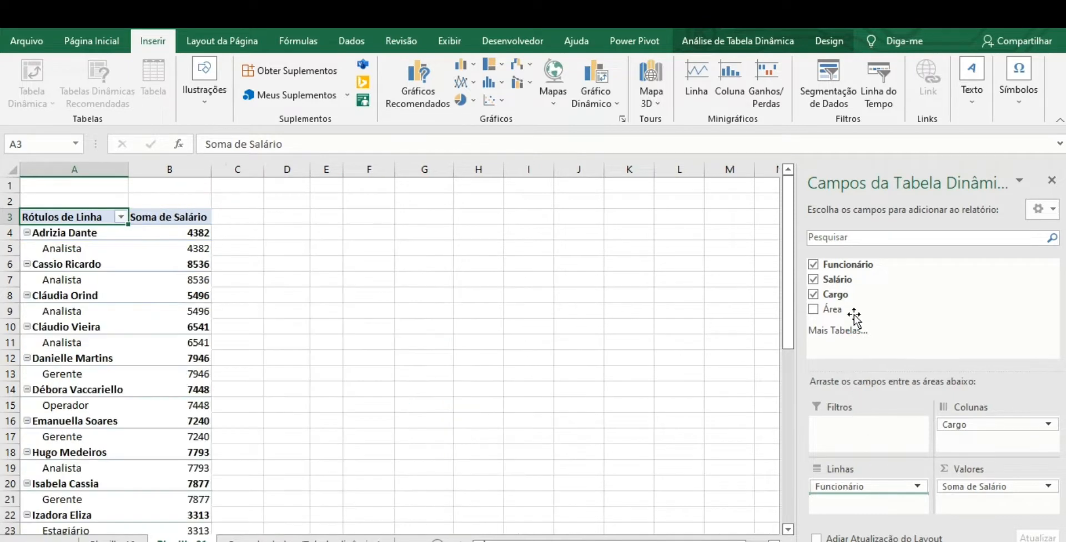
drag(832, 309, 848, 504)
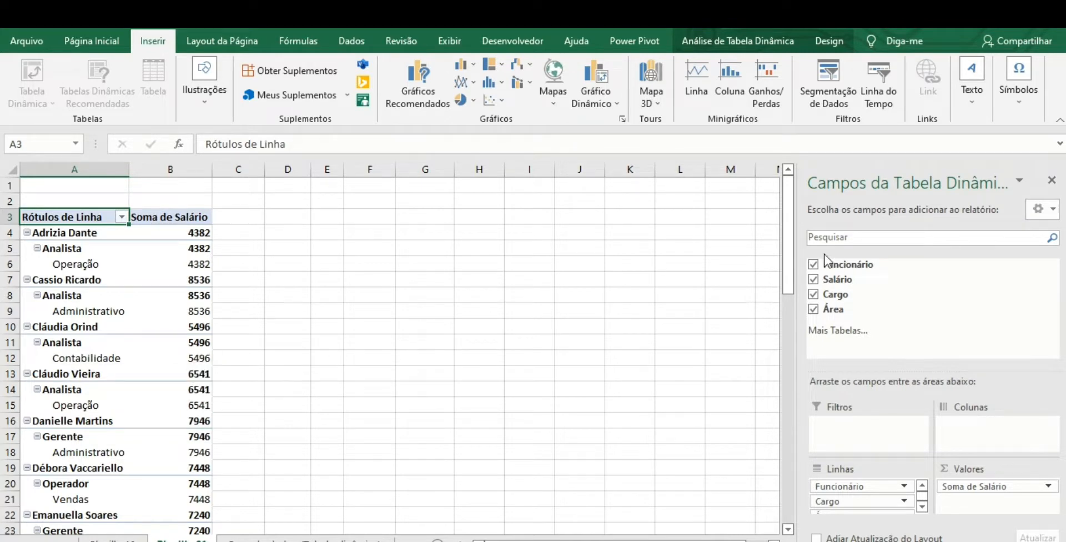
mouse_move(787, 250)
mouse_down()
mouse_move(787, 331)
mouse_move(759, 502)
mouse_move(786, 238)
mouse_up()
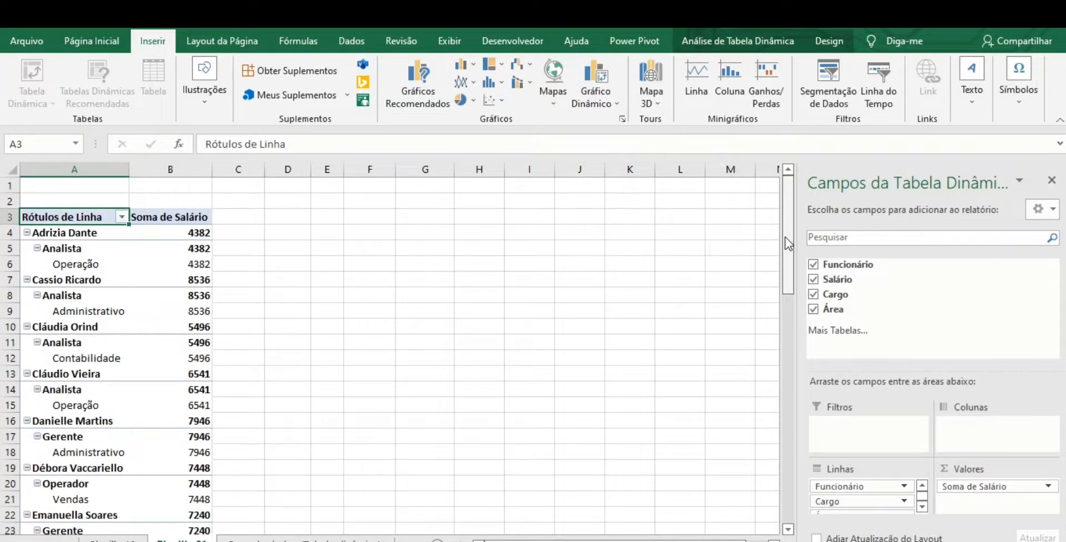
click(1051, 180)
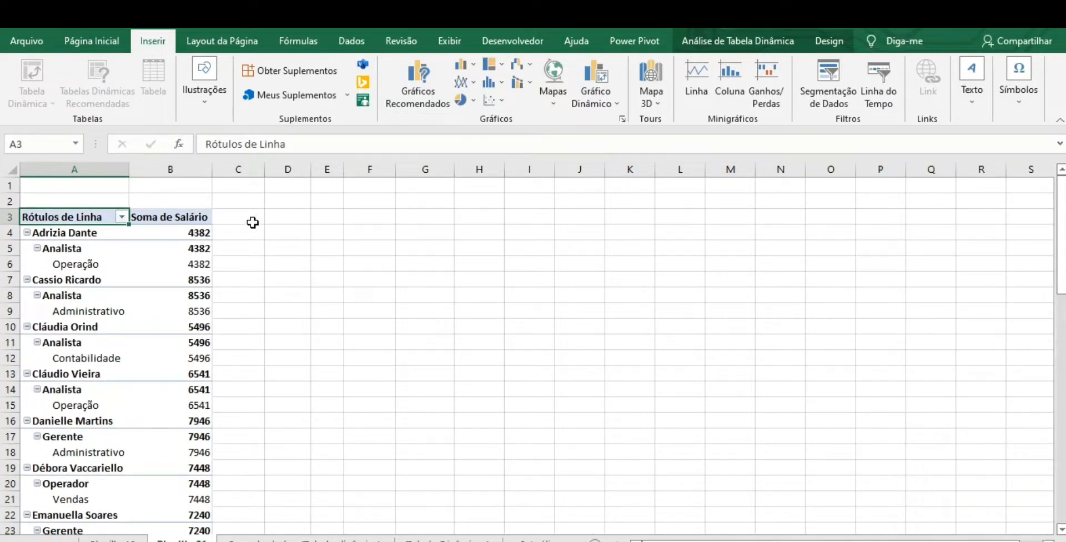
- Format the pivot table's Soma de Salário column, from its header through the Total Geral row, as Moeda
click(180, 233)
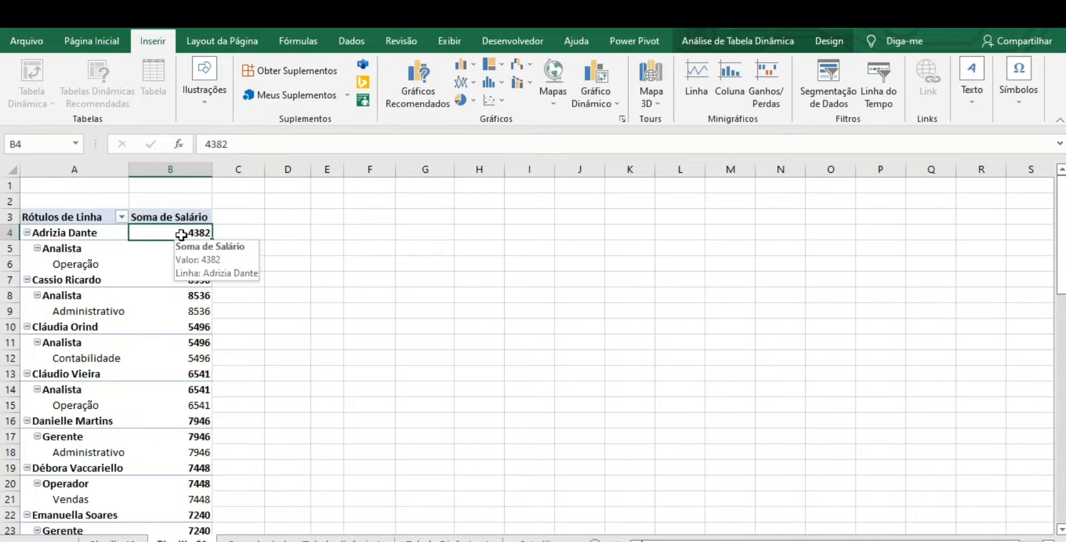
click(115, 44)
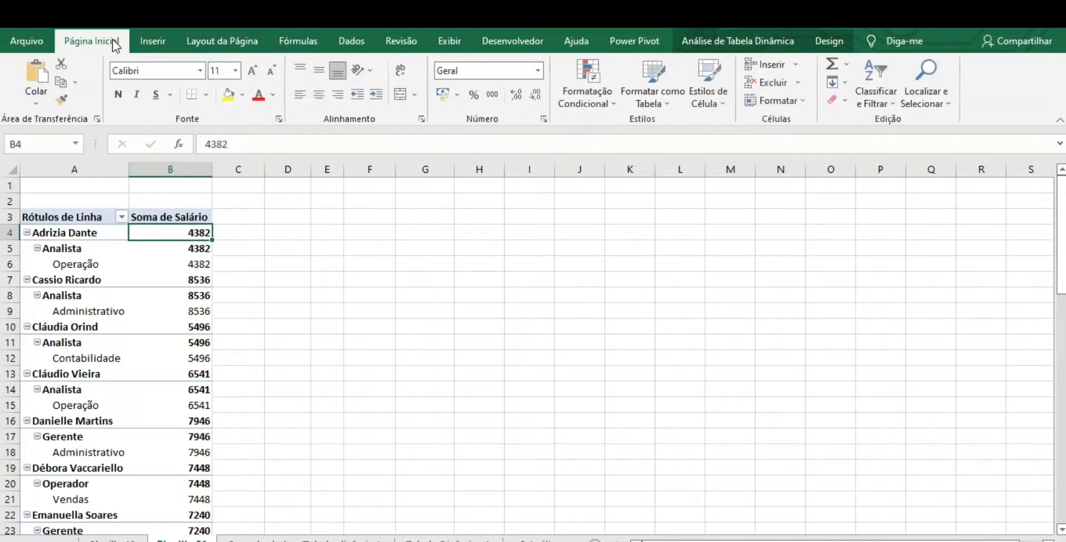
click(183, 210)
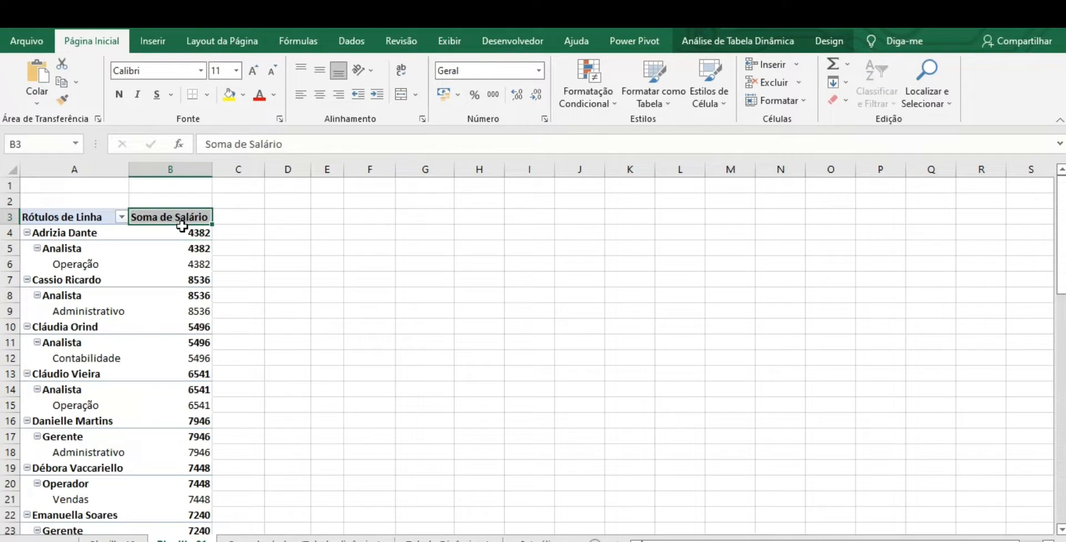
drag(183, 222, 168, 500)
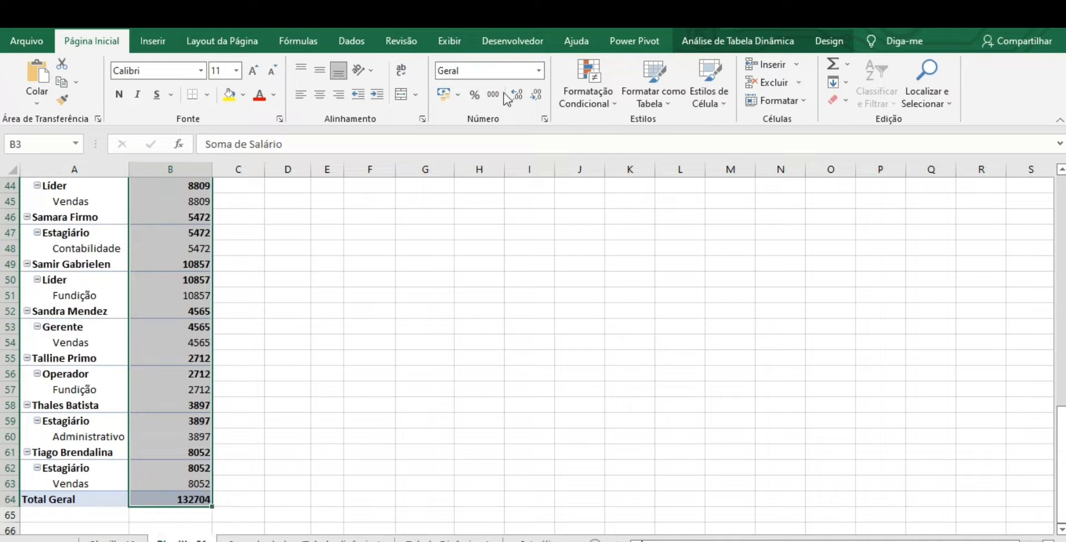
click(538, 70)
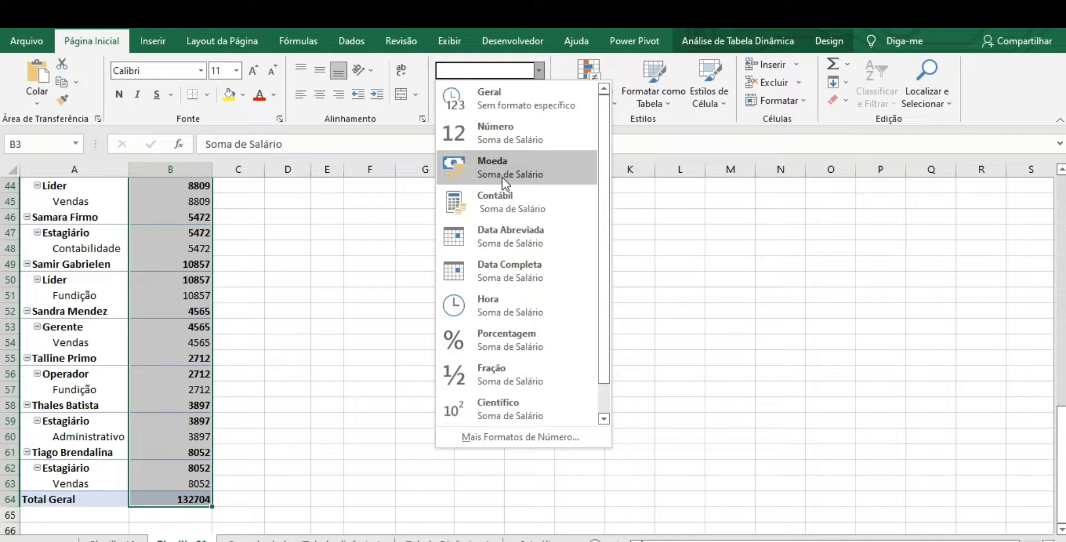
click(508, 171)
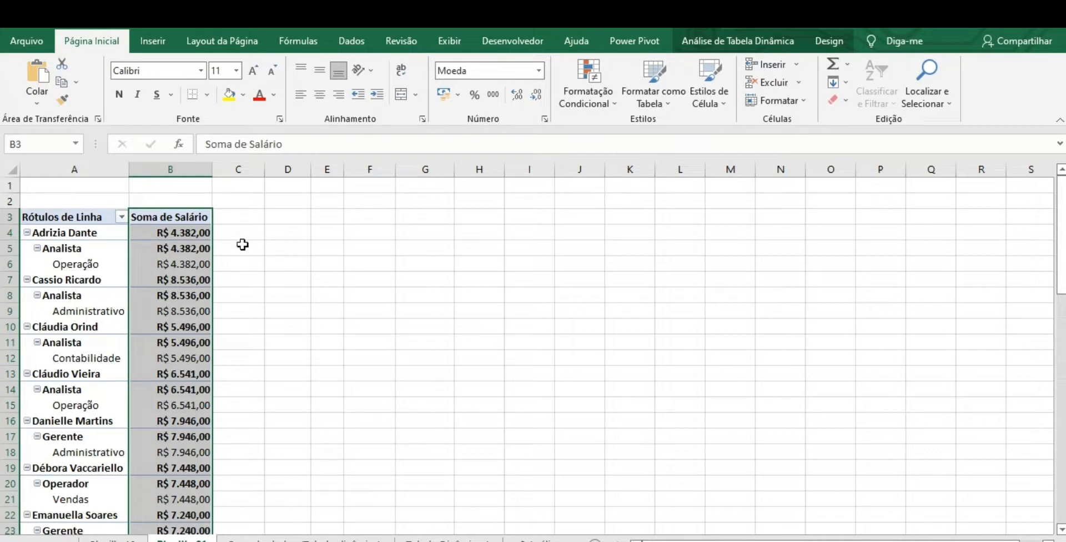
drag(1061, 211, 1061, 217)
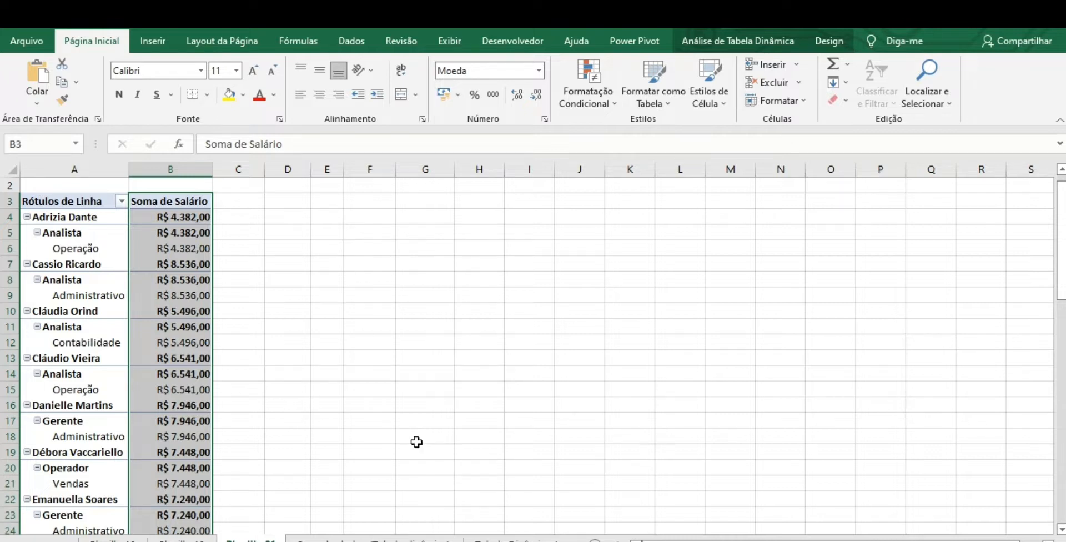
- Compare the source employee table and its slicers with the pivot table, ending on the pivot table worksheet
click(418, 538)
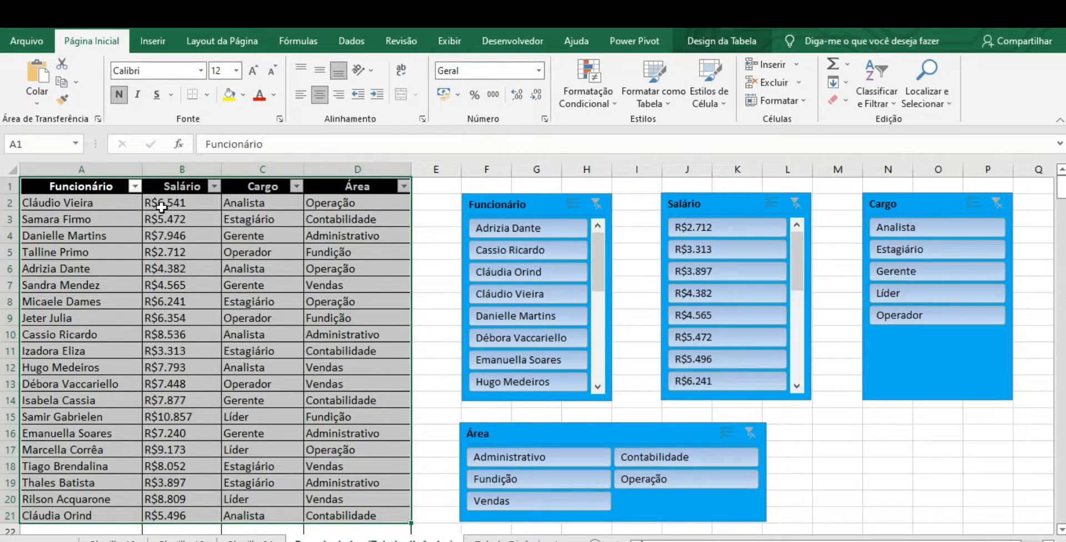
click(249, 538)
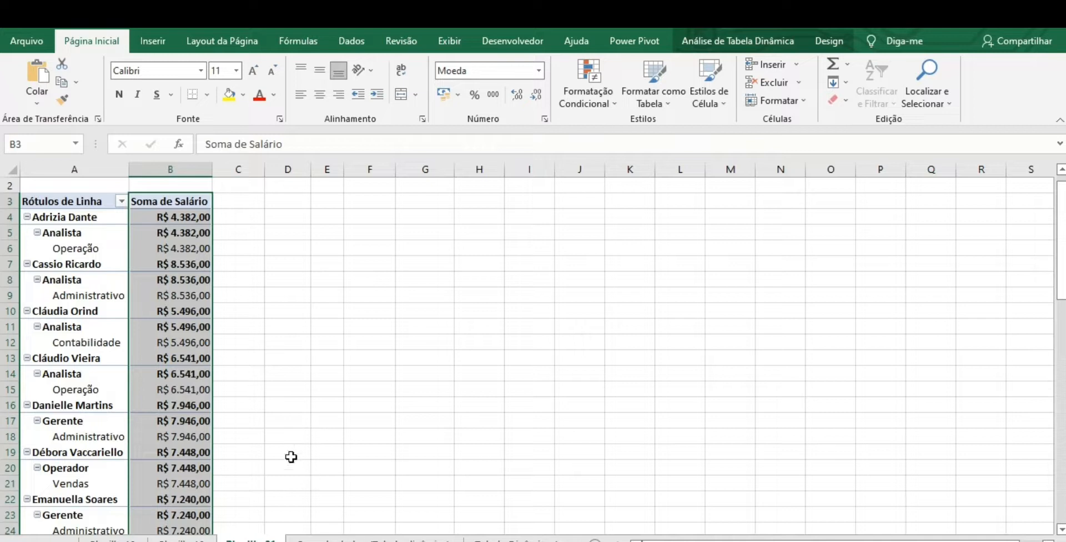
click(369, 538)
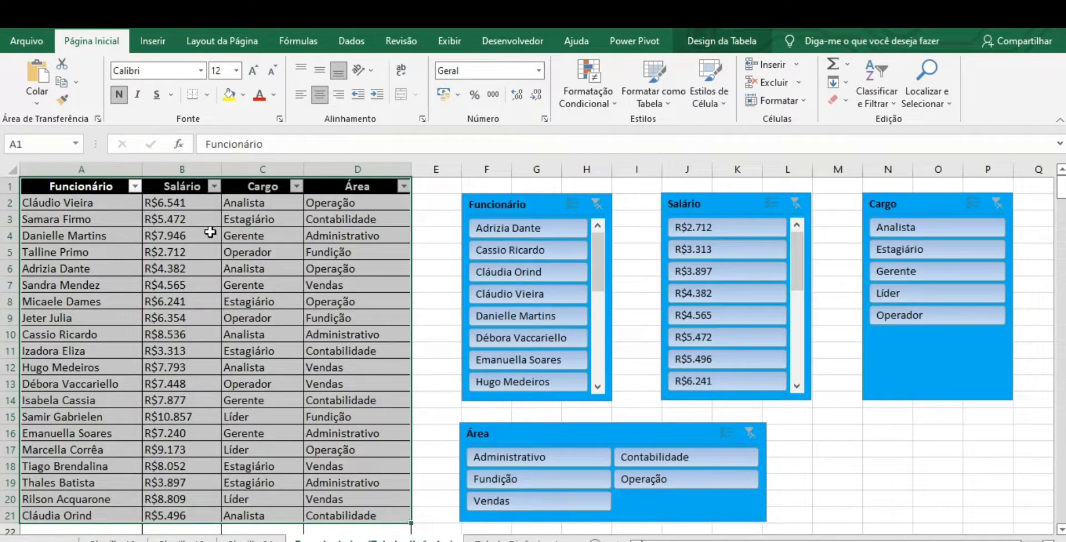
click(248, 539)
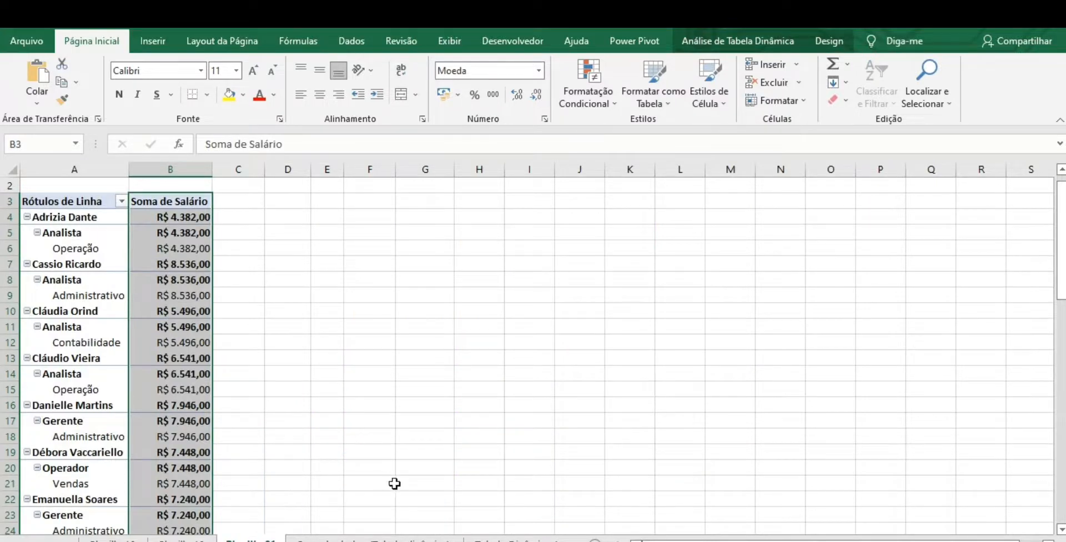
click(369, 537)
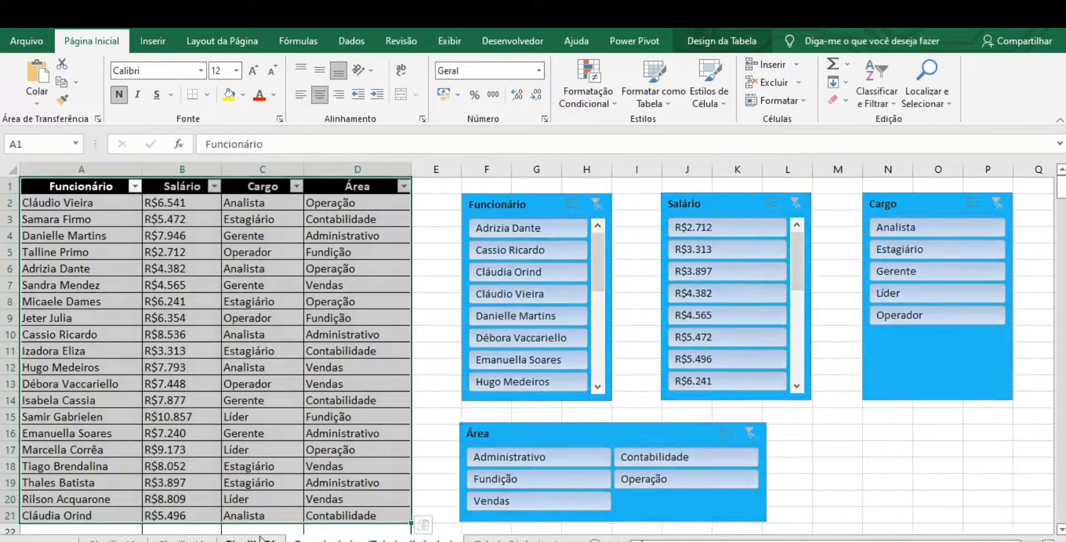
click(261, 538)
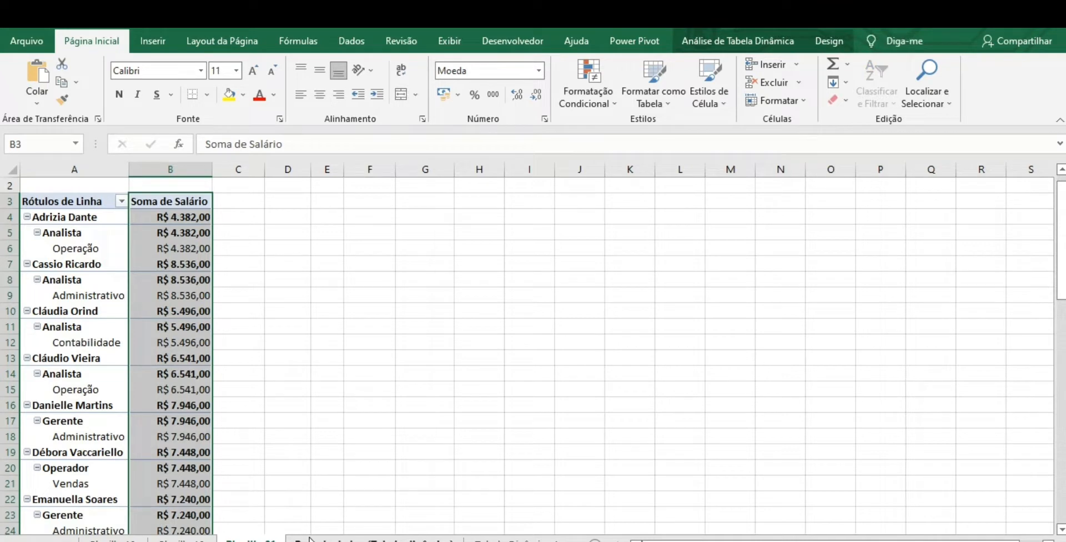